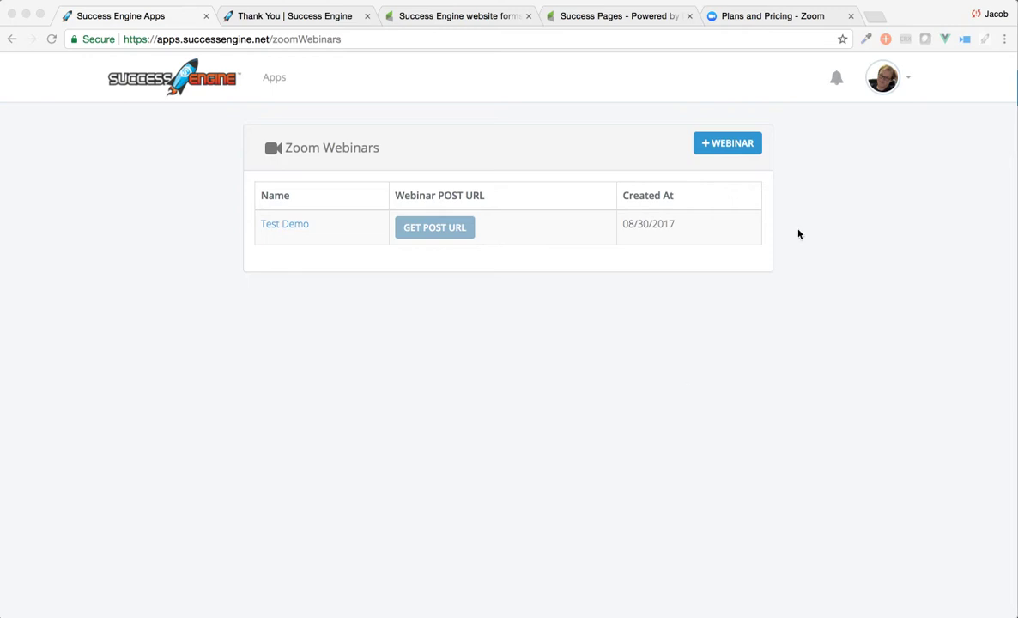
Step: Switch to the Zoom Plans and Pricing page and view the list of Zoom solutions
click(797, 22)
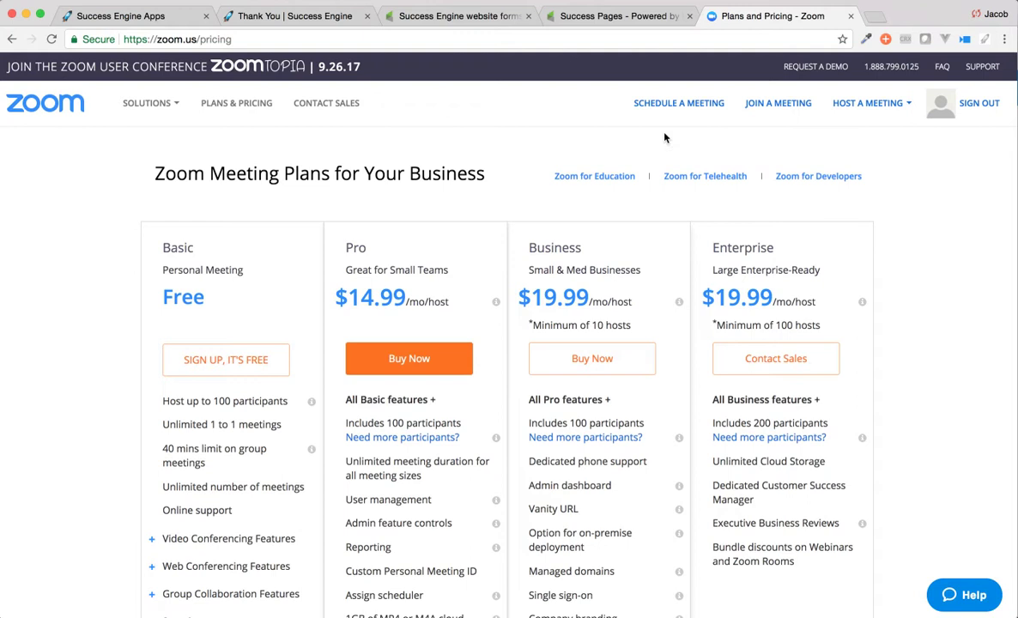
click(148, 103)
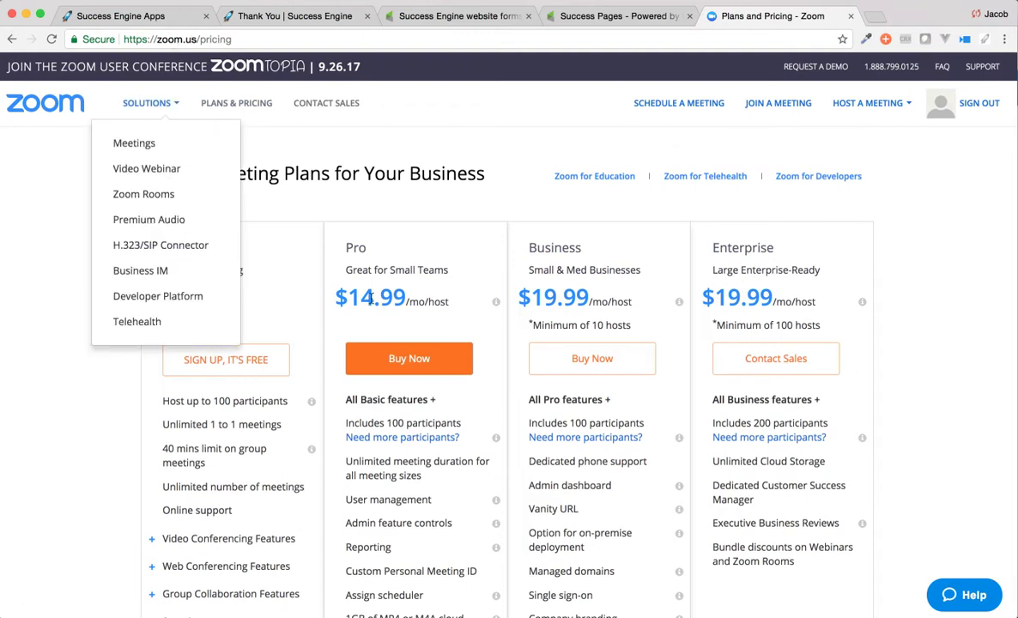
Step: Return to the Success Engine Zoom Webinars list and open the Test Demo webinar for editing
click(133, 18)
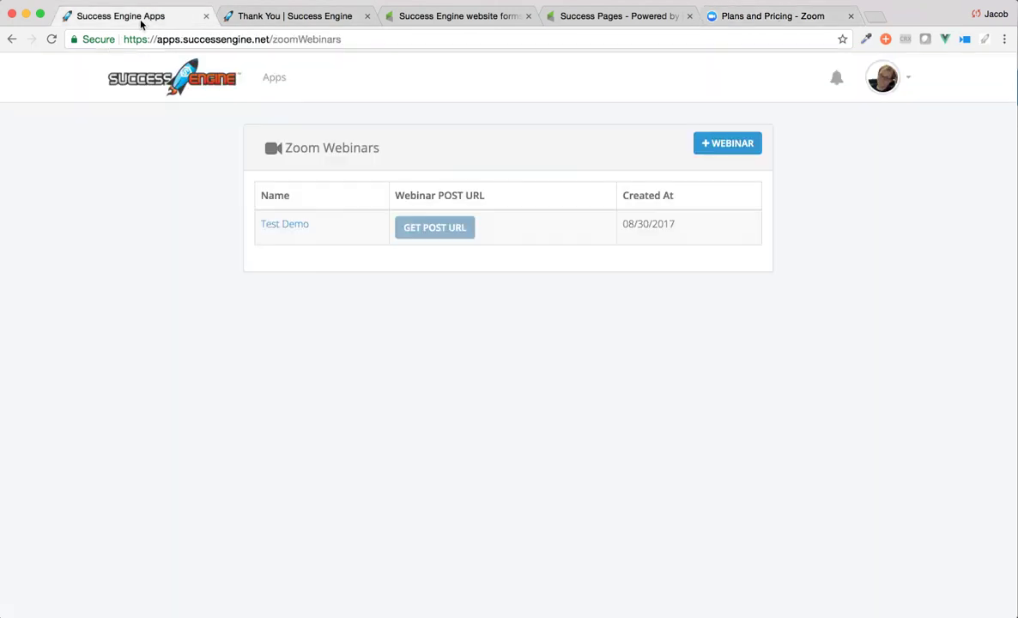
click(292, 231)
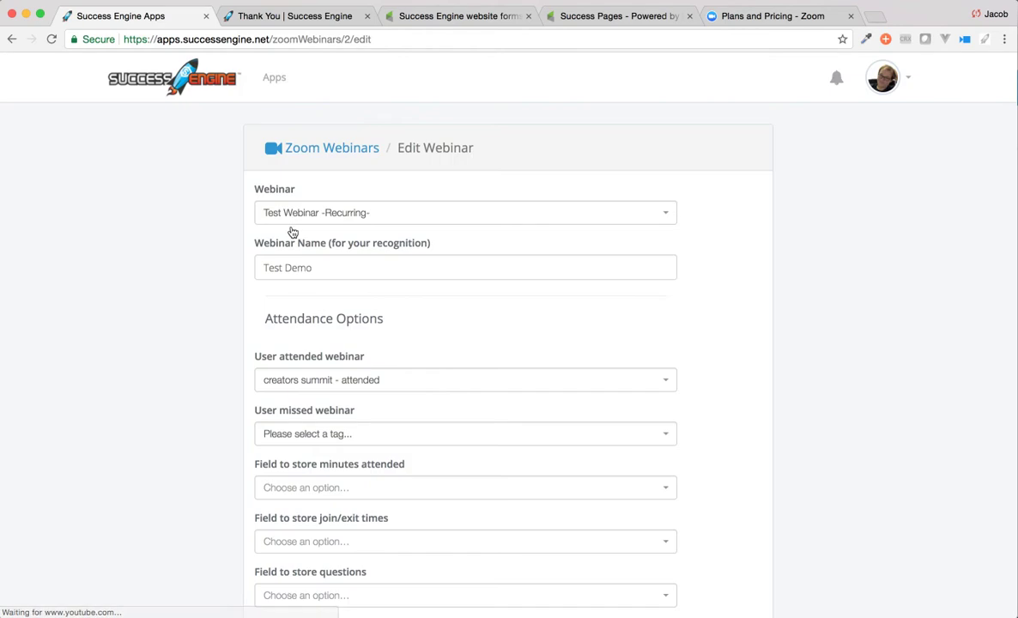
scroll(407, 164, down, 1)
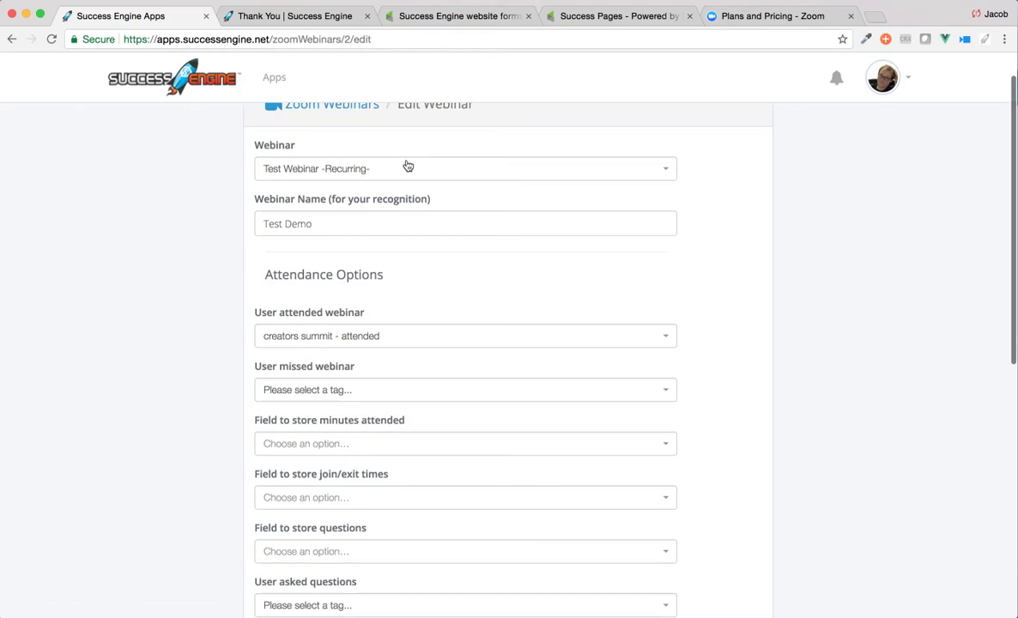
scroll(386, 170, up, 1)
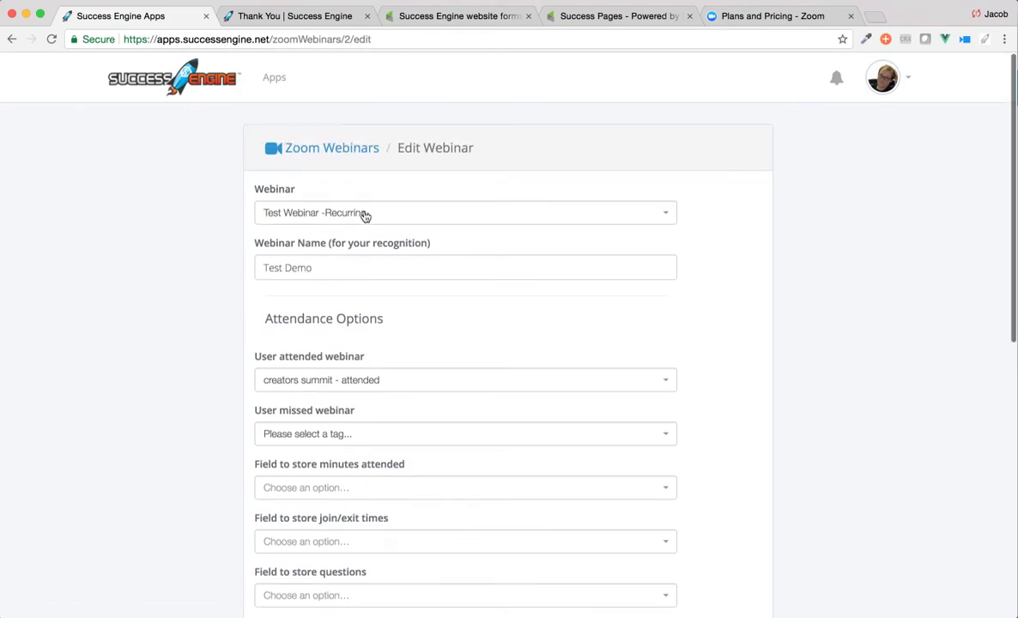
Step: Choose Test Webinar -Recurring- as the webinar for the Test Demo entry
click(359, 221)
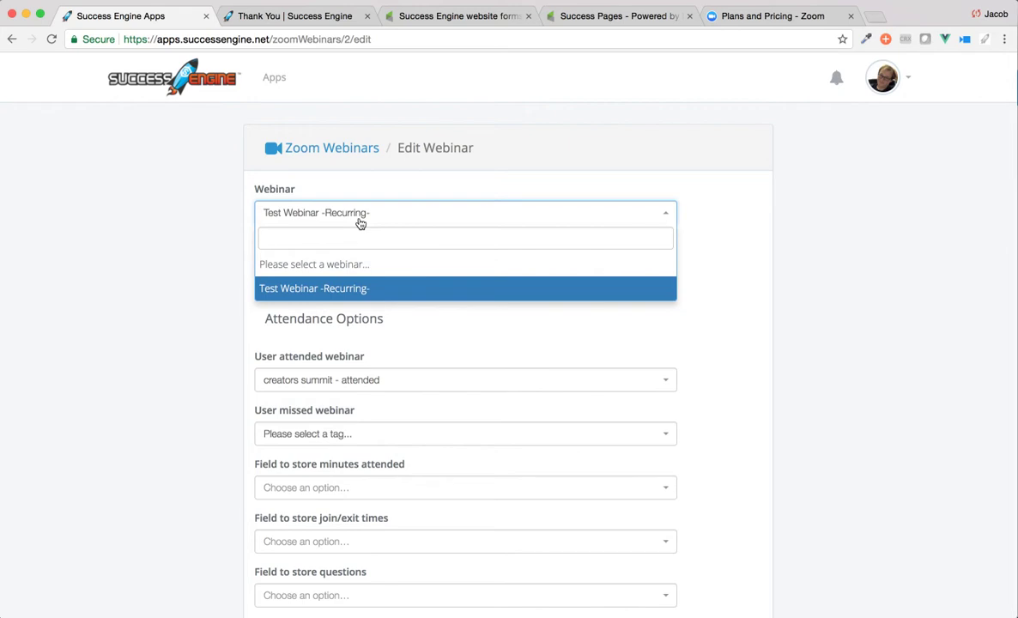
click(223, 217)
click(337, 212)
click(361, 290)
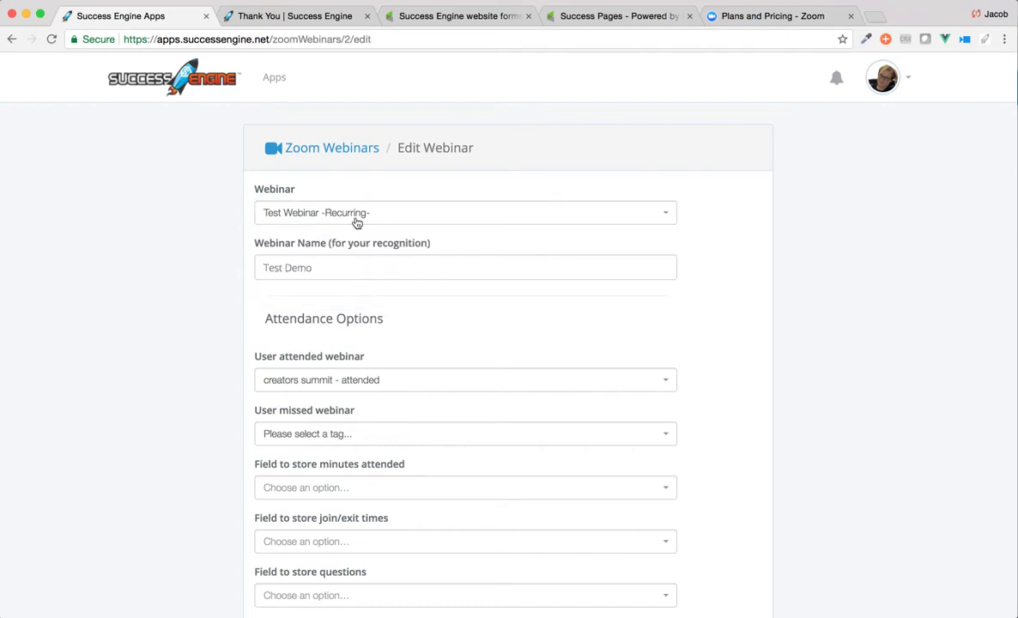
Step: Review the attendance options for attended and missed tags, stored minutes, join/exit times and questions, including the tag choices for users who asked questions
scroll(342, 243, down, 1)
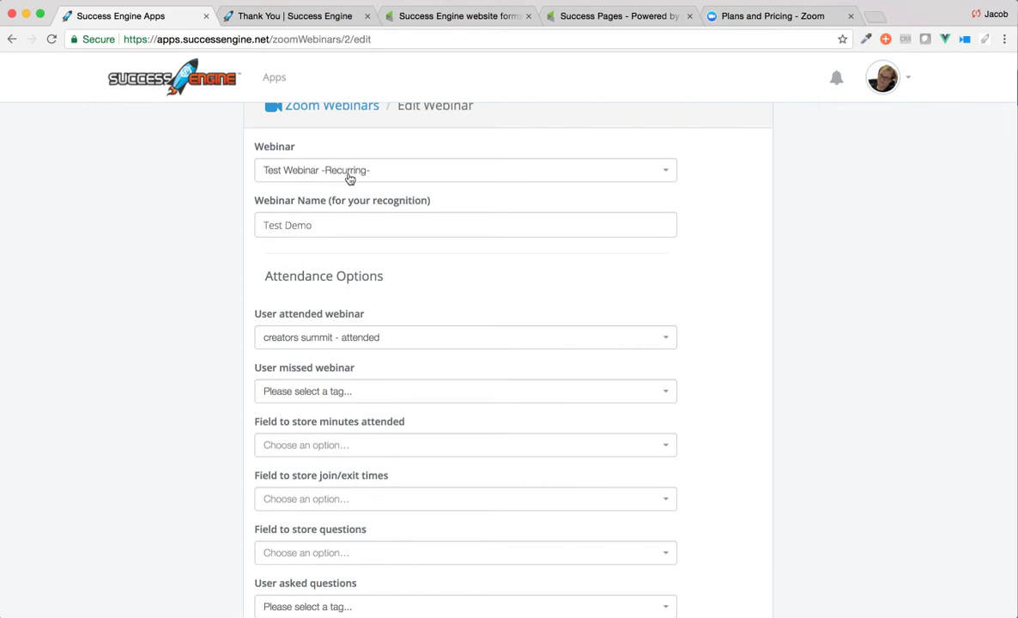
scroll(364, 197, down, 1)
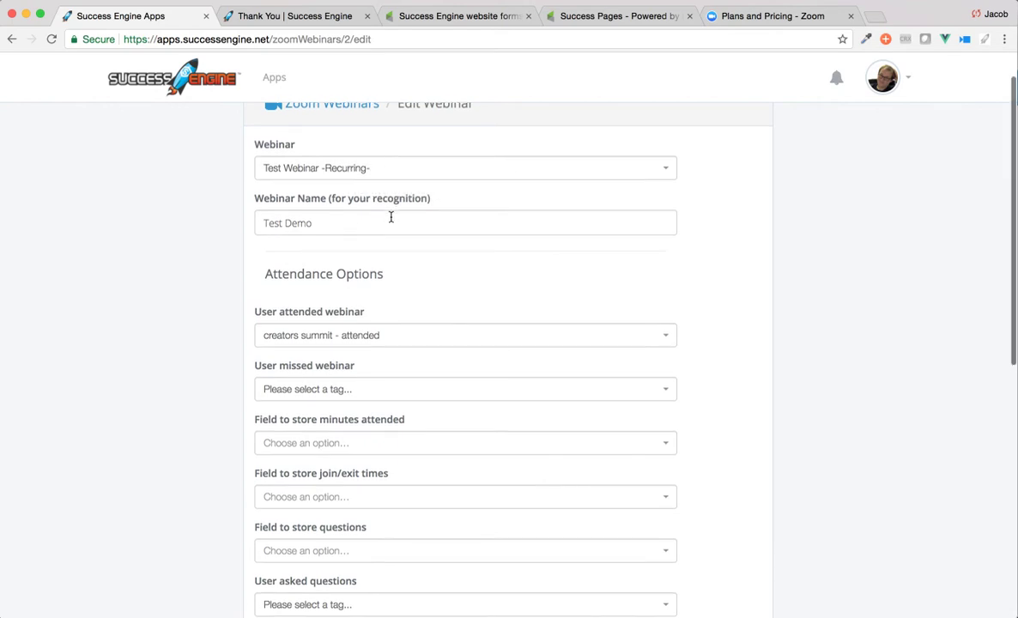
scroll(375, 183, down, 2)
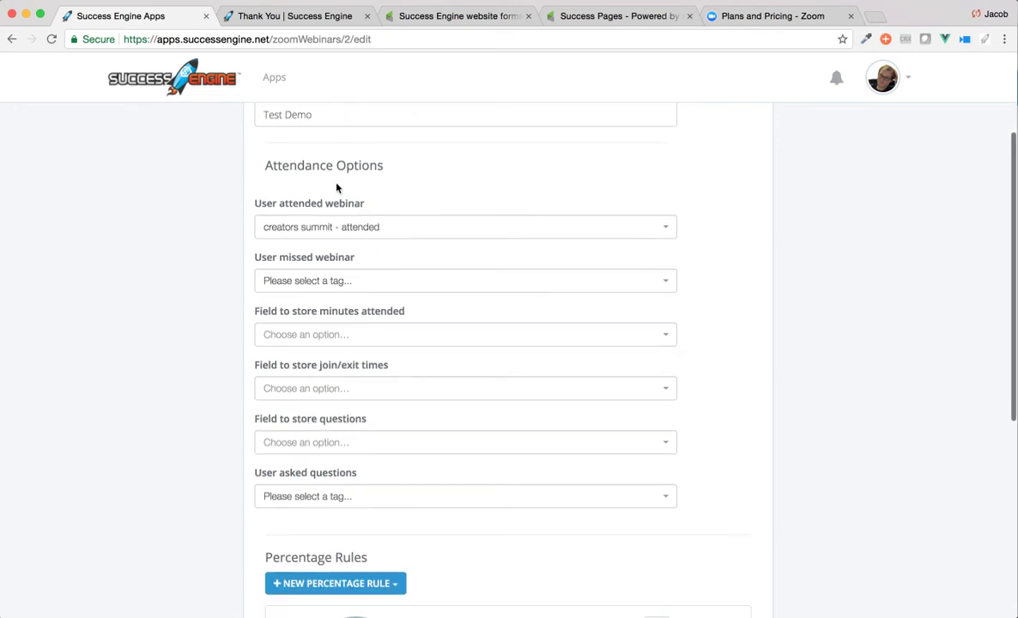
scroll(361, 195, down, 1)
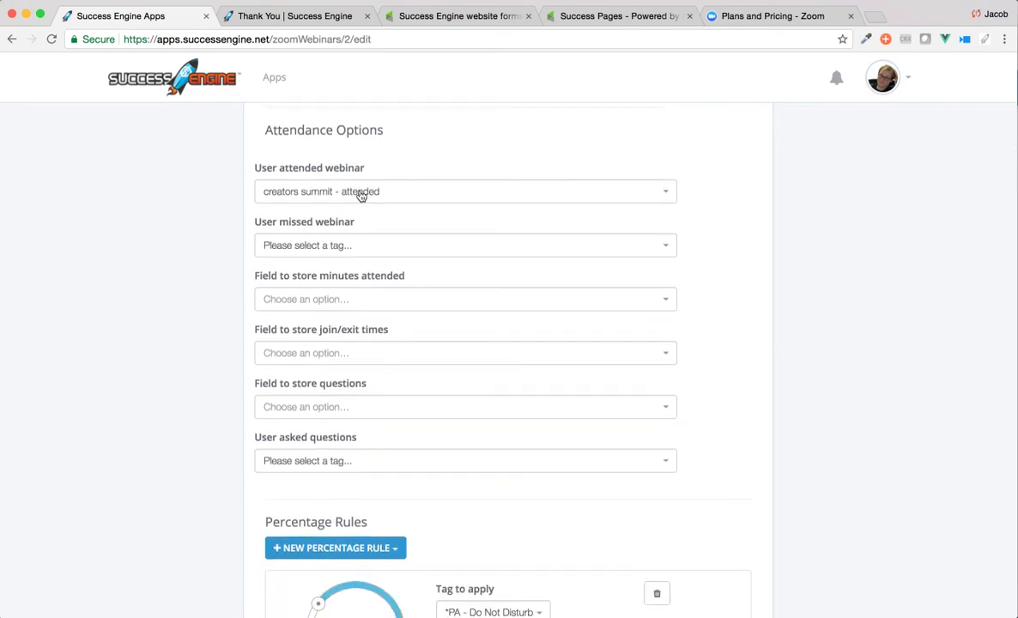
scroll(359, 194, down, 1)
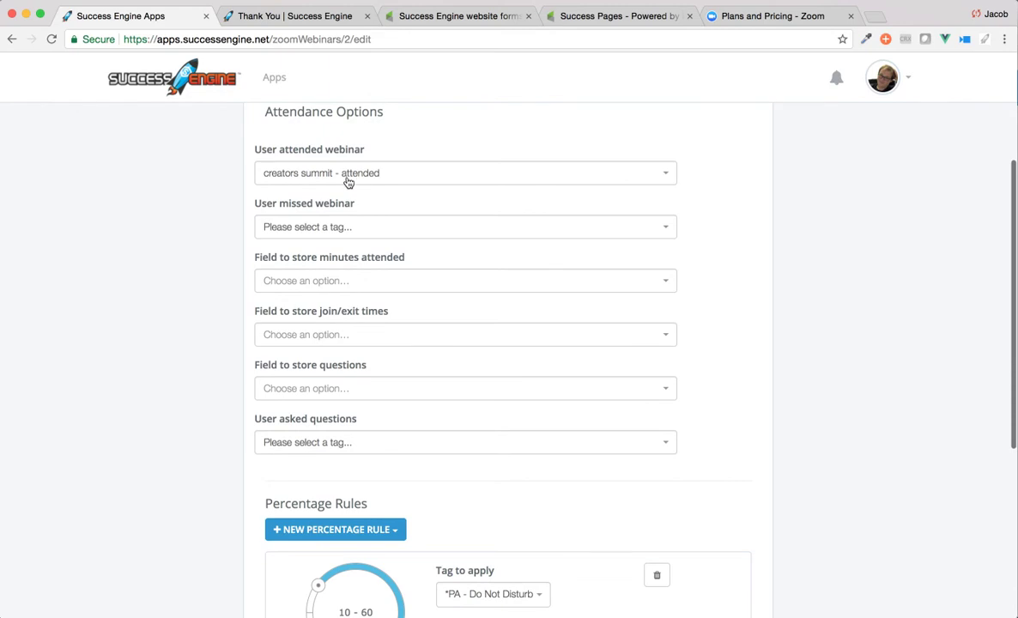
scroll(309, 206, up, 2)
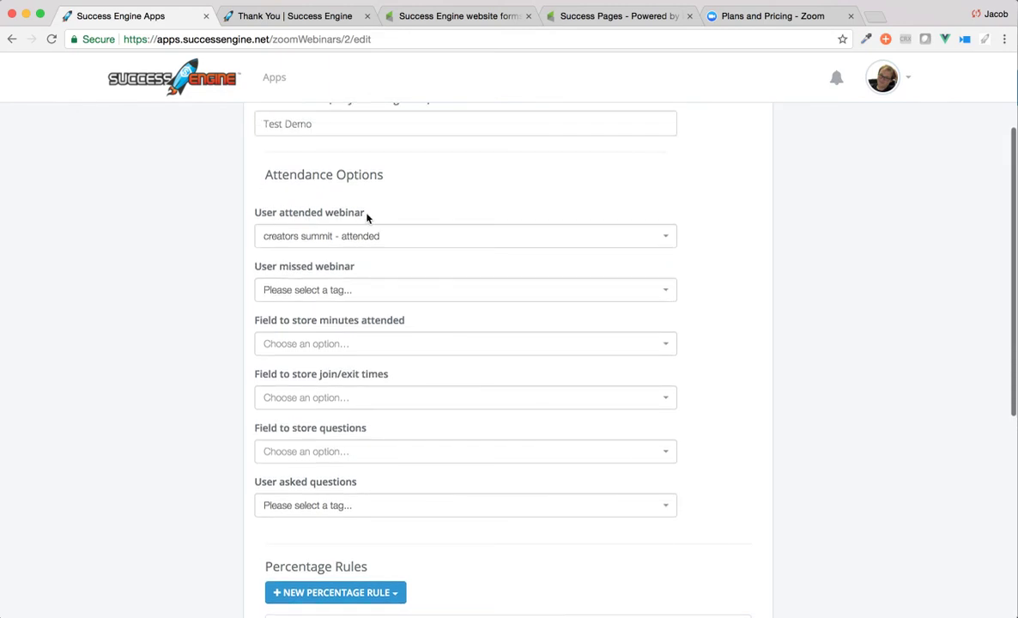
drag(378, 215, 247, 216)
click(225, 223)
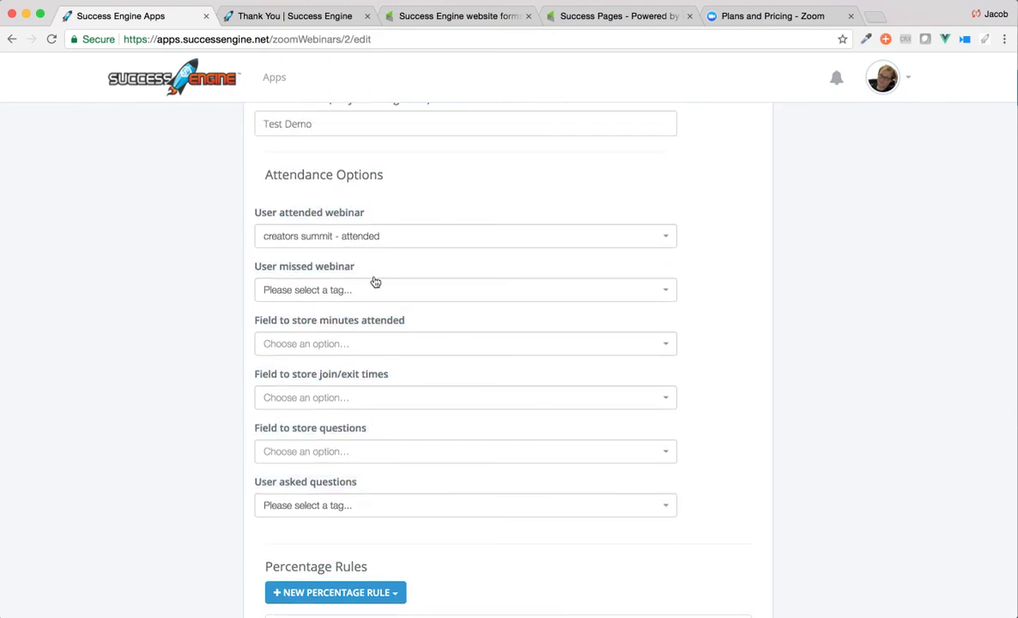
drag(377, 268, 268, 266)
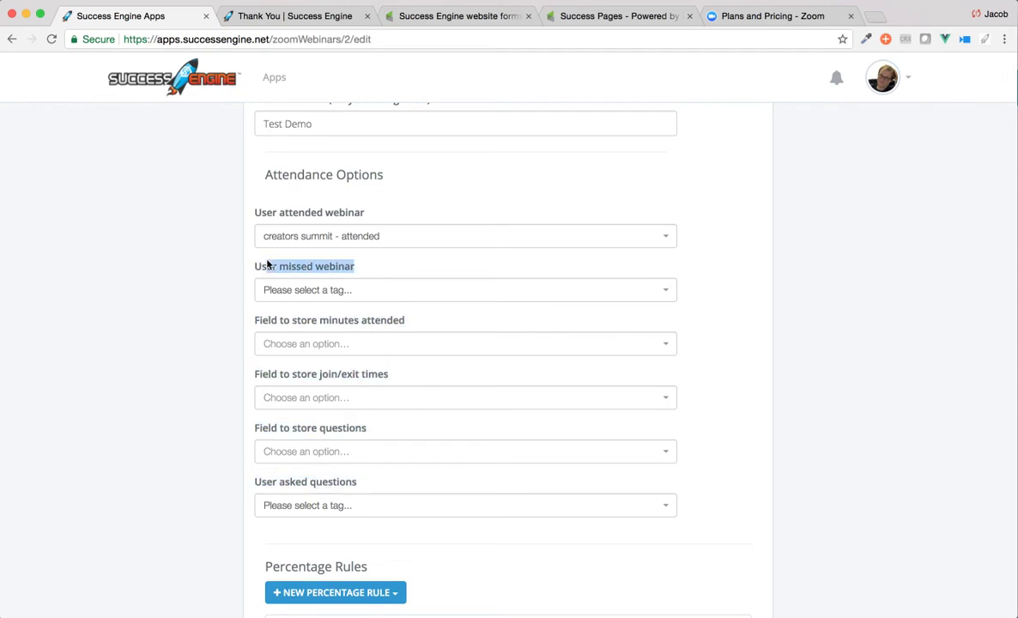
scroll(289, 302, down, 3)
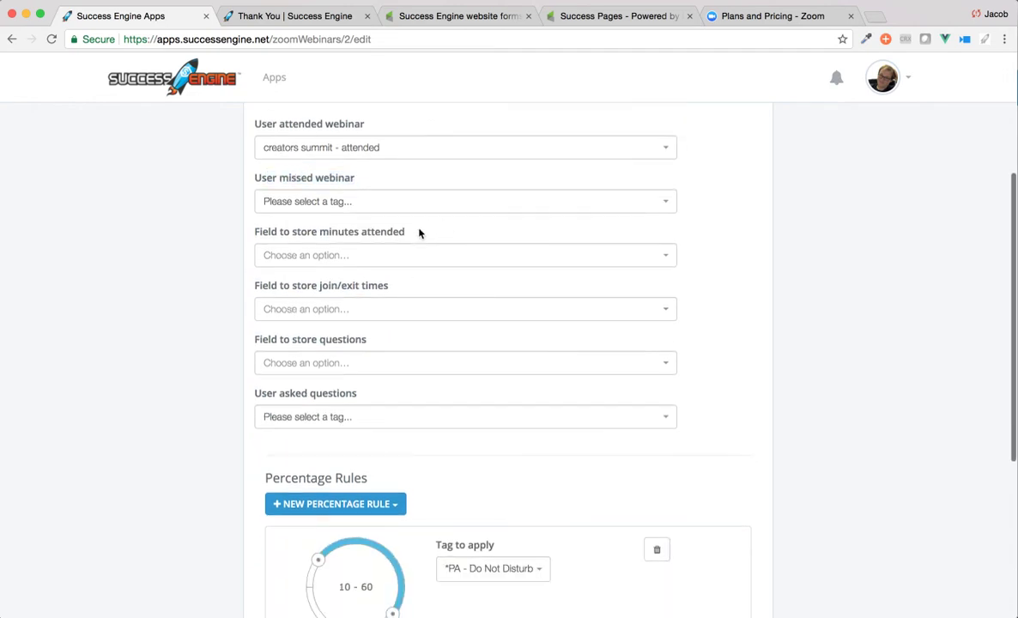
drag(425, 232, 253, 232)
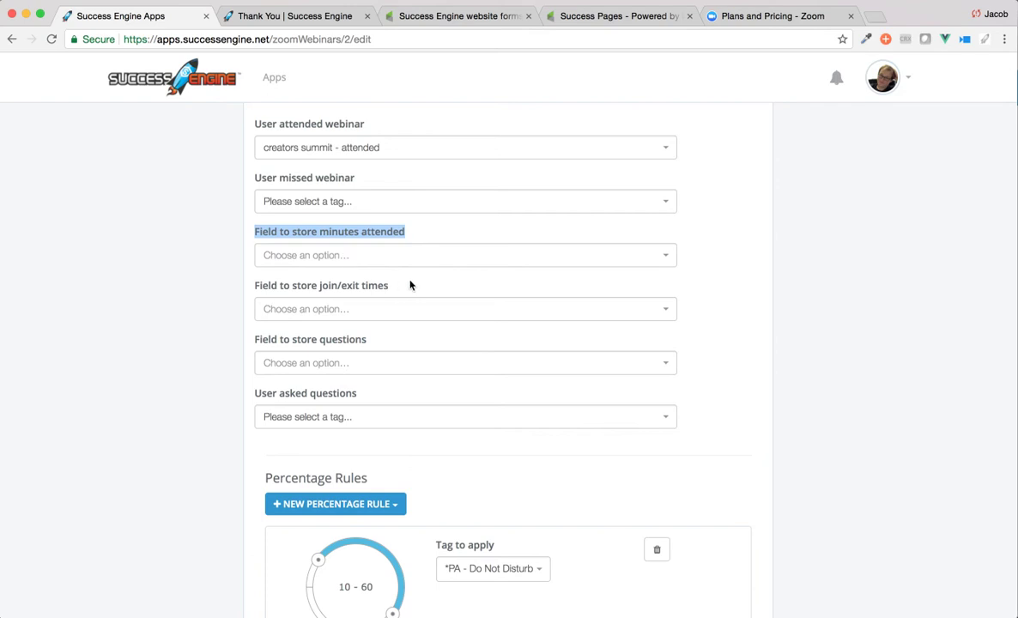
scroll(412, 281, down, 2)
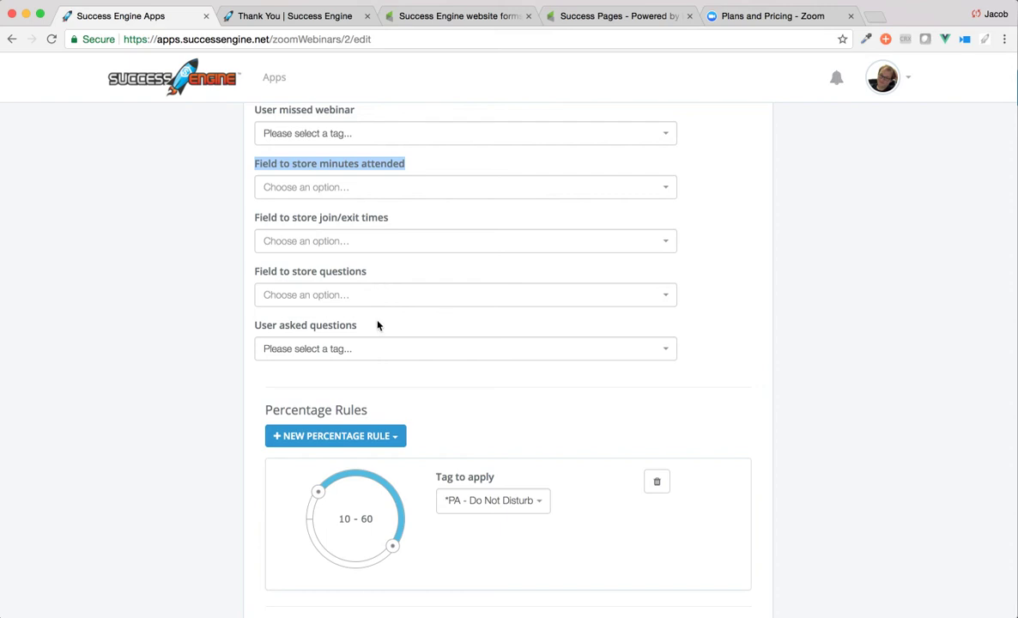
click(346, 349)
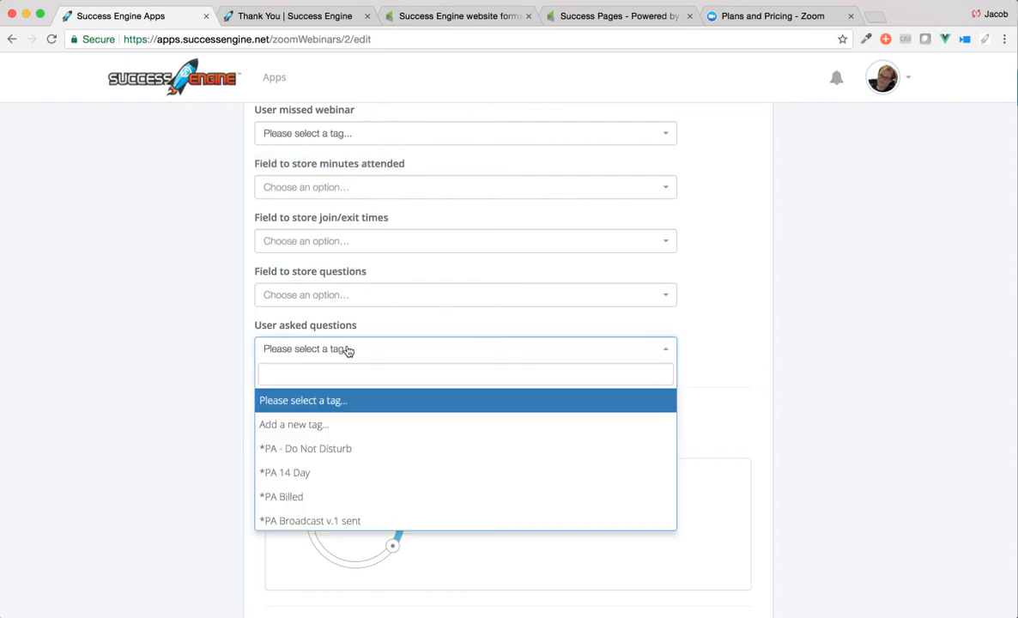
click(346, 349)
Step: Set the percentage rule's range to 50–100 and view the tags it can apply
scroll(219, 393, down, 3)
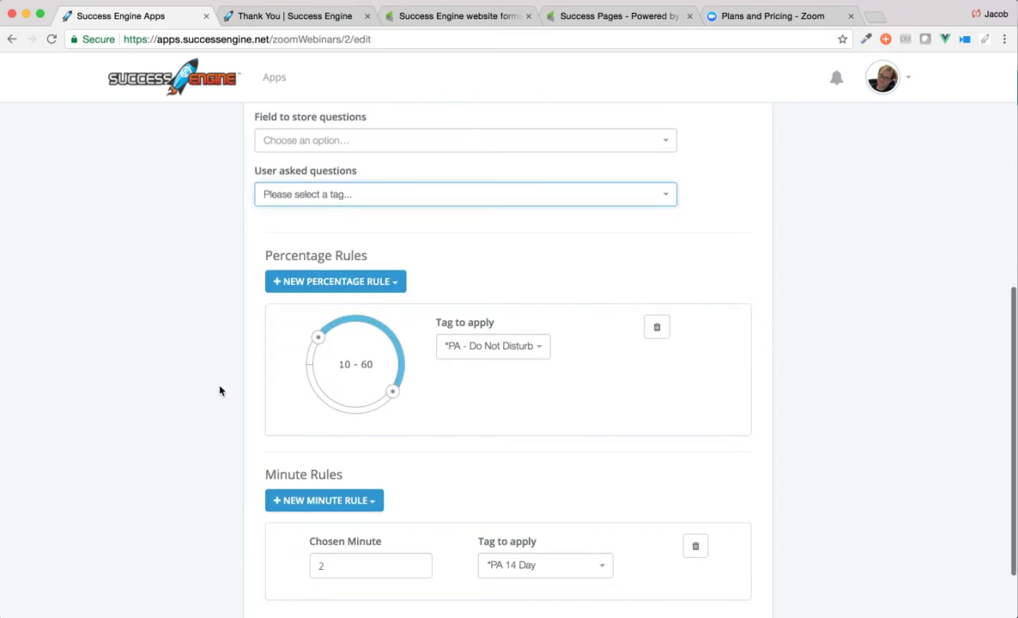
scroll(220, 392, down, 2)
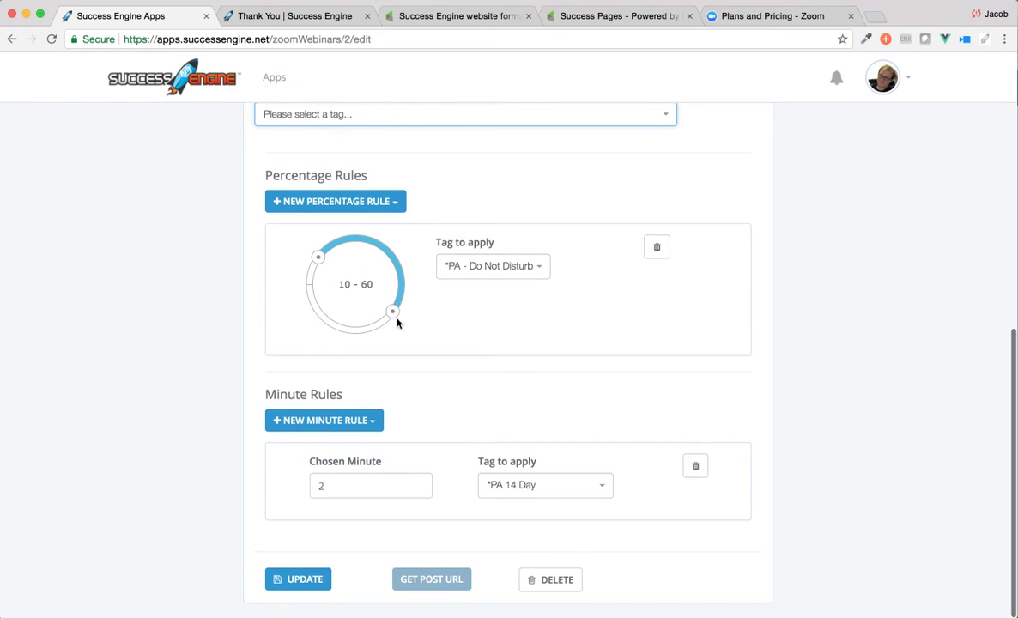
click(318, 255)
drag(358, 250, 353, 251)
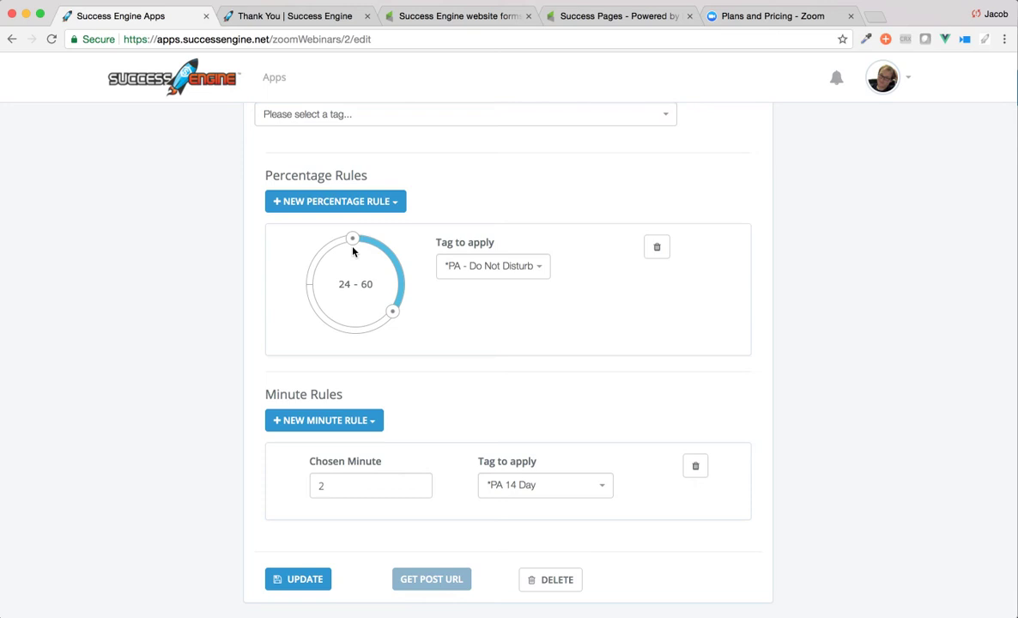
drag(353, 250, 396, 272)
drag(391, 310, 309, 284)
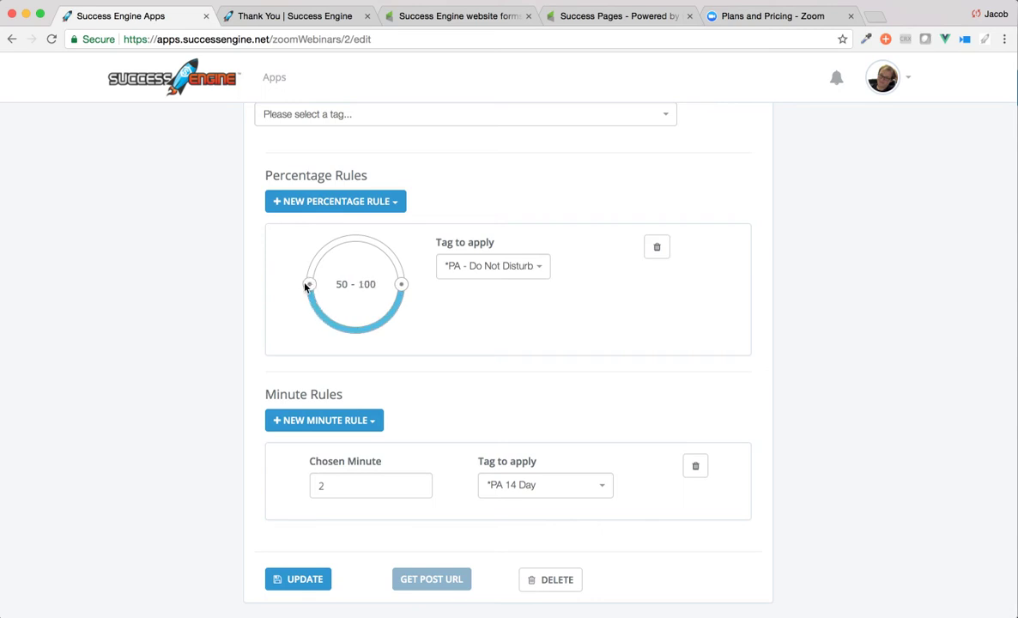
click(500, 268)
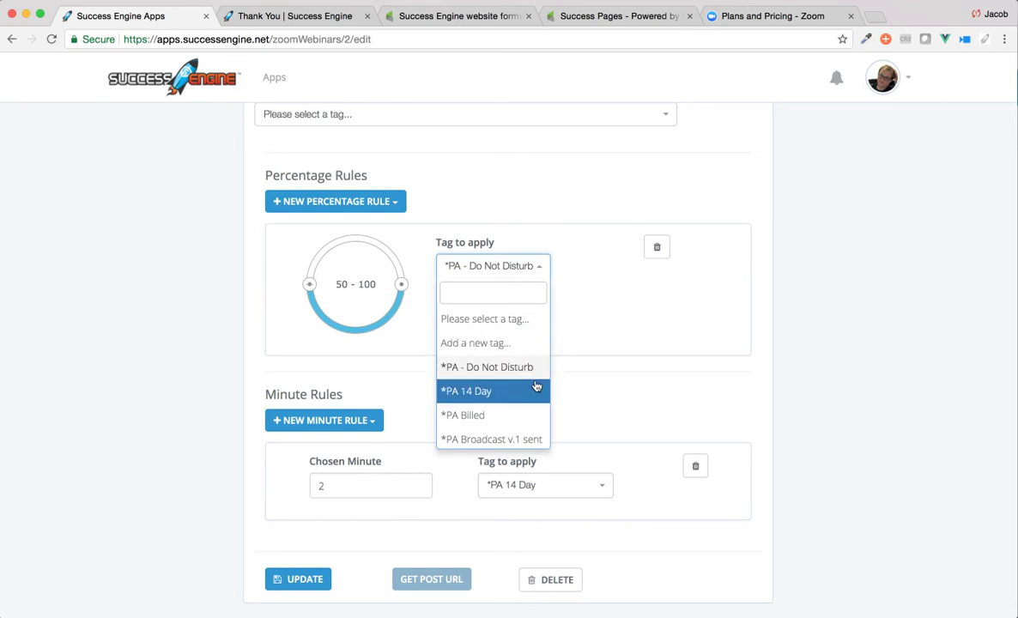
click(598, 347)
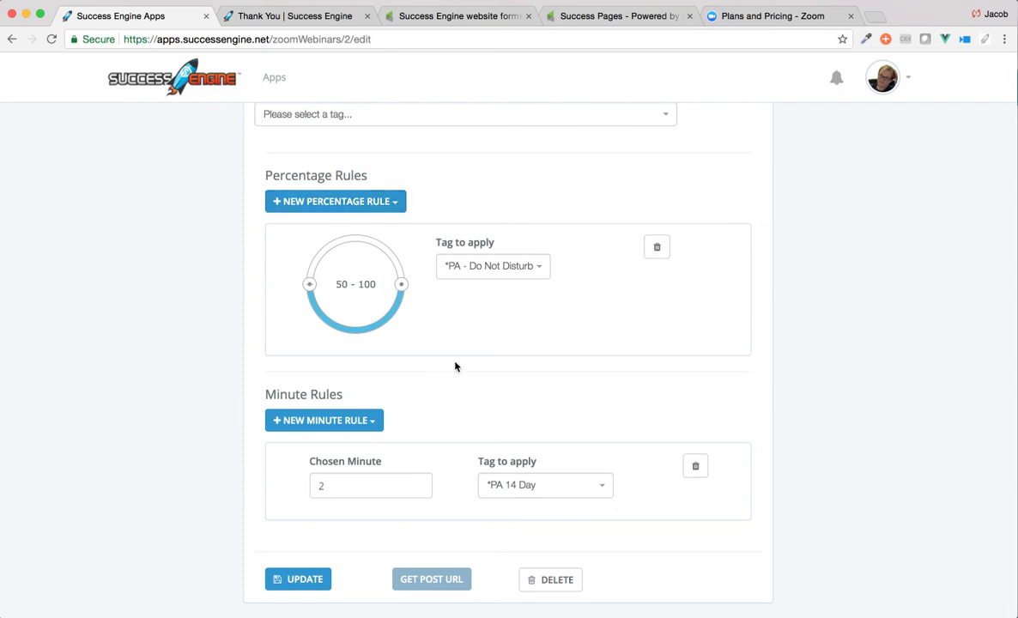
Step: Set the minute rule to minute 45 with the *PA Billed tag and submit the webinar update
scroll(454, 366, down, 2)
drag(356, 483, 288, 489)
text(45)
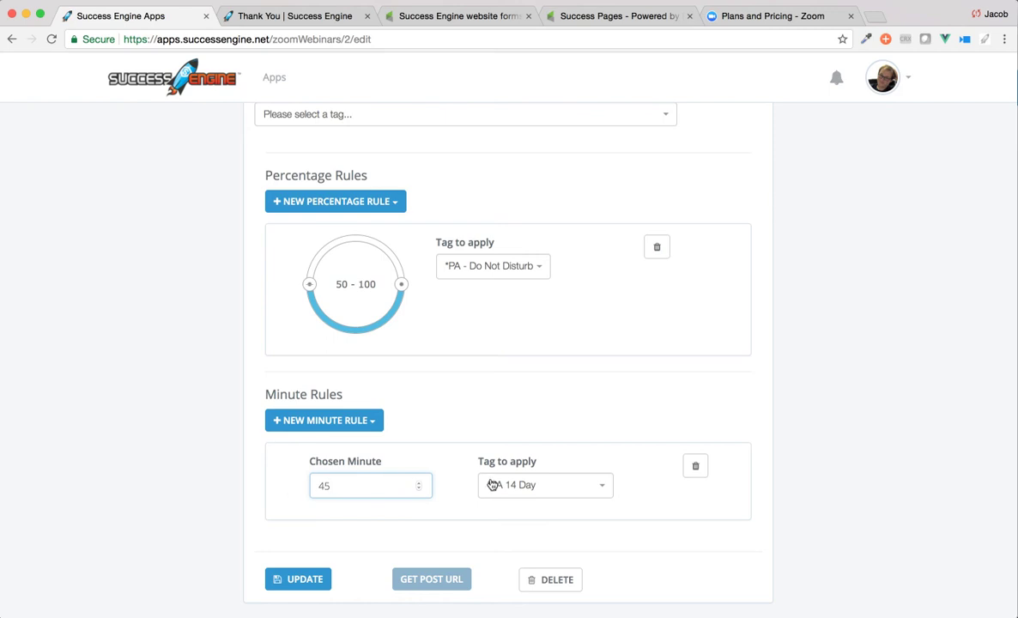
click(538, 485)
click(532, 440)
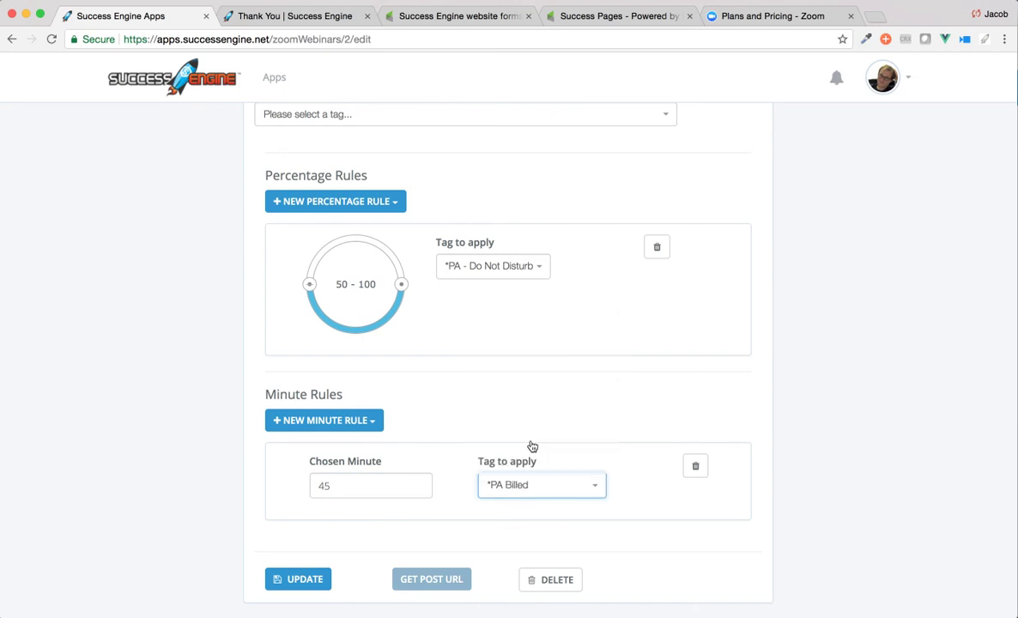
click(290, 580)
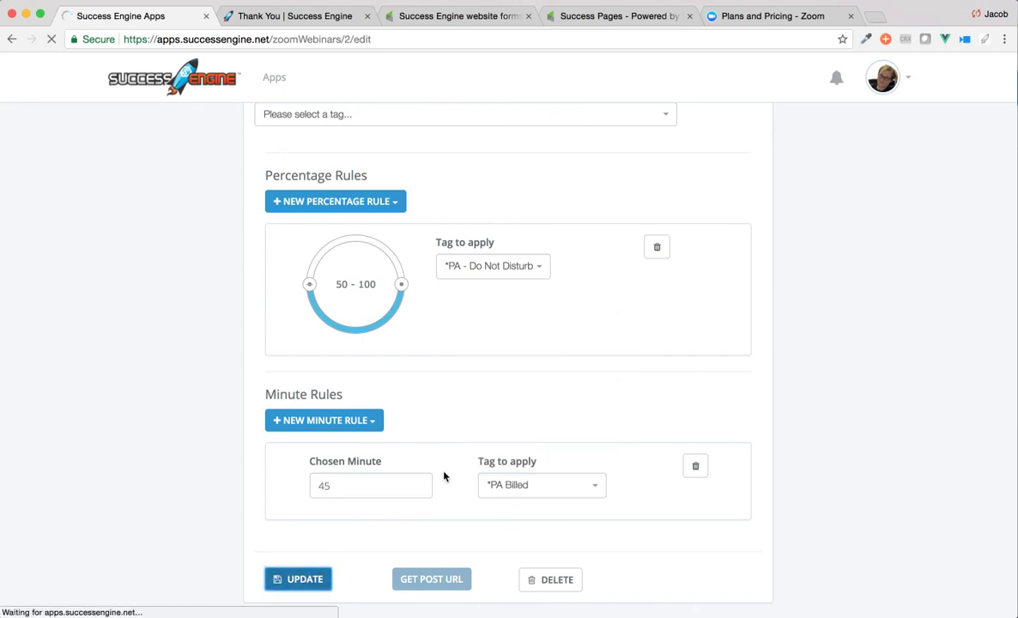
Step: Look over the webinar form, view the Test Demo webinar's POST URL for Zoom API notifications and close the URL window
scroll(463, 440, down, 2)
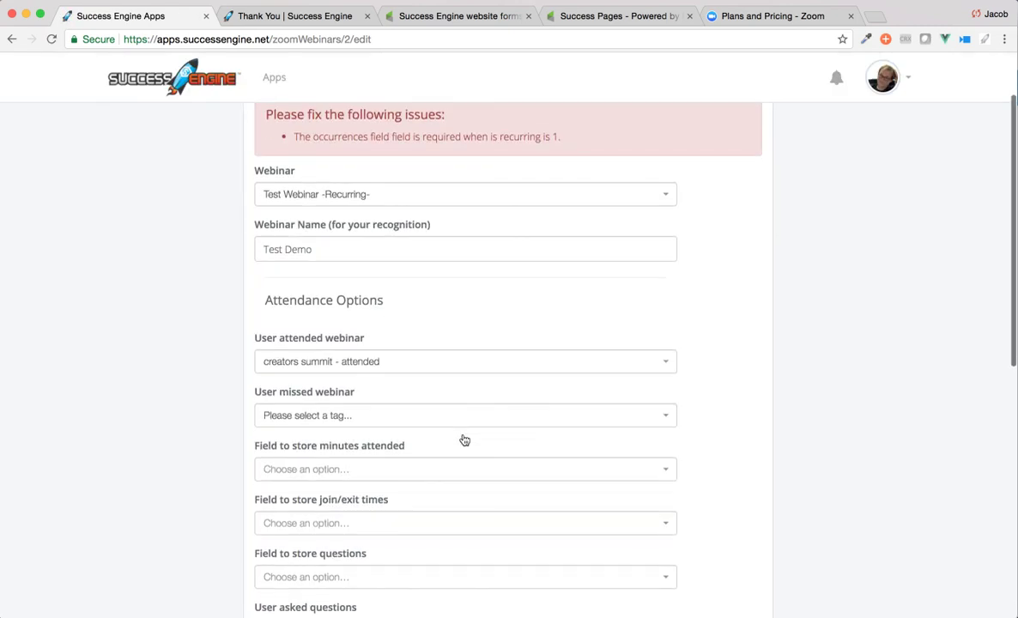
scroll(463, 441, down, 5)
scroll(463, 440, up, 5)
scroll(464, 440, down, 1)
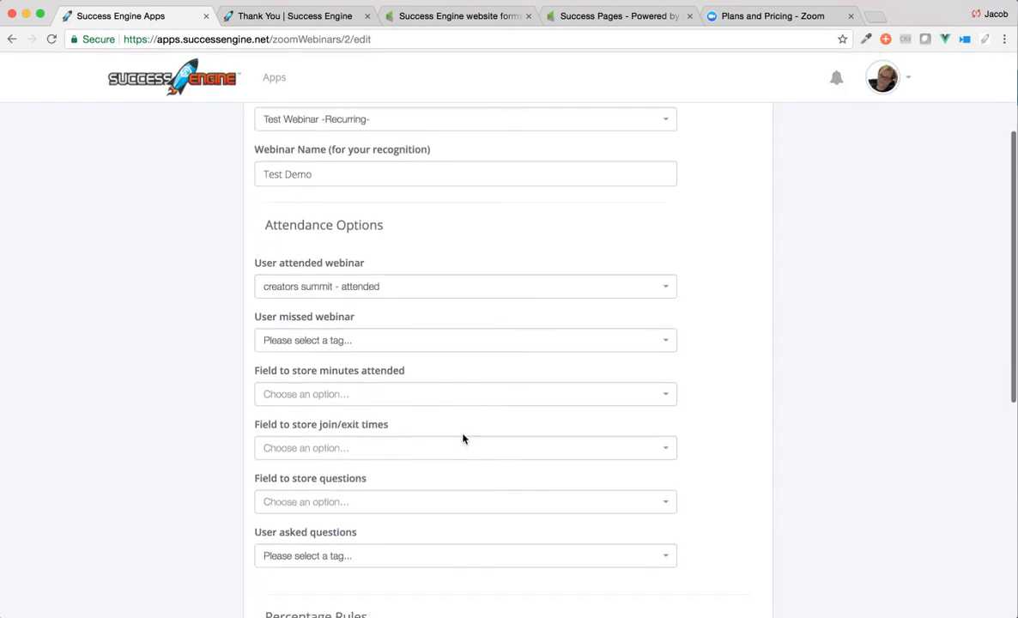
scroll(463, 440, down, 5)
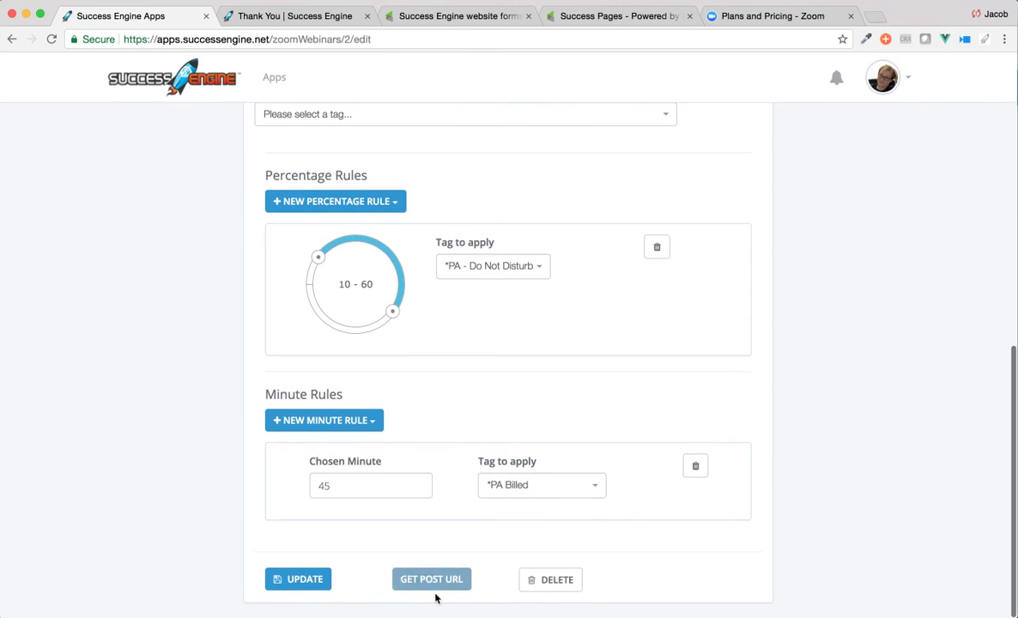
click(442, 581)
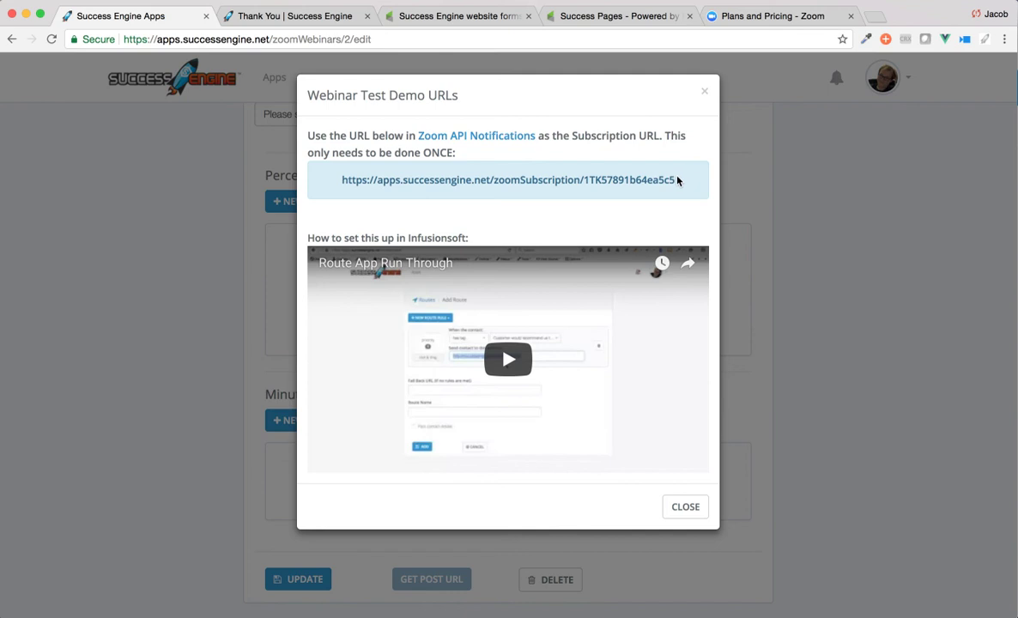
click(706, 94)
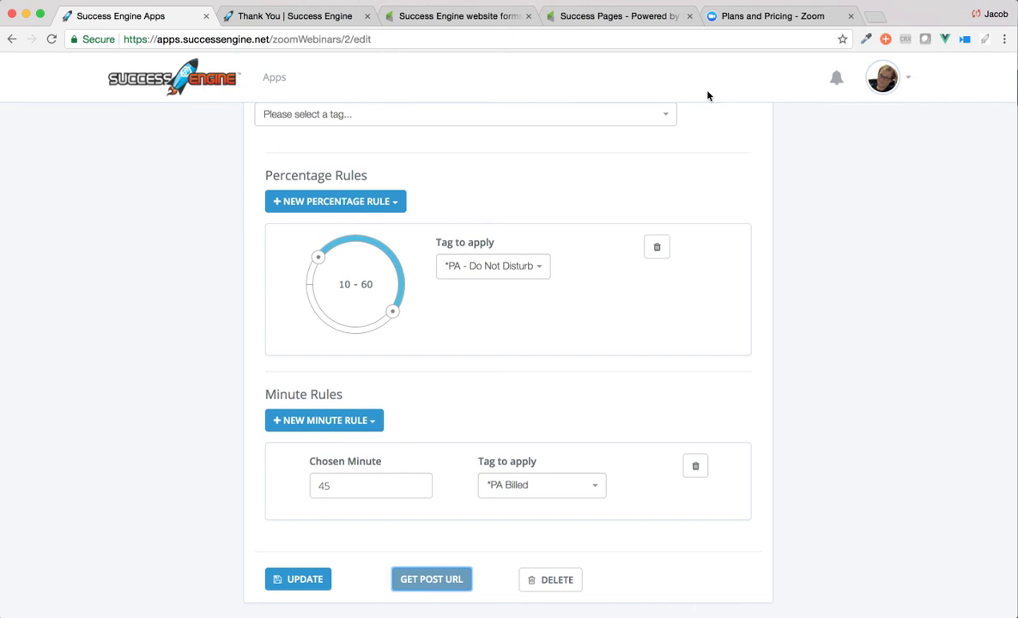